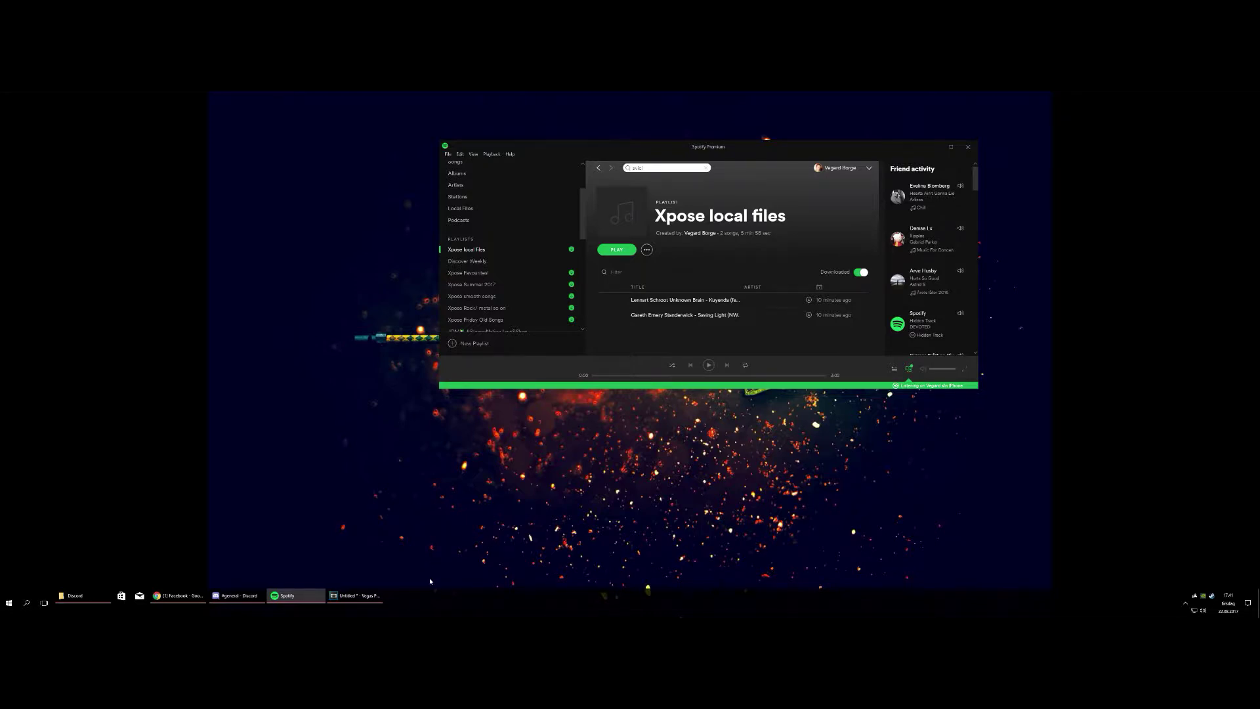
- Search Windows for 'bran' and launch Windows-brannmur with its advanced security console
click(27, 603)
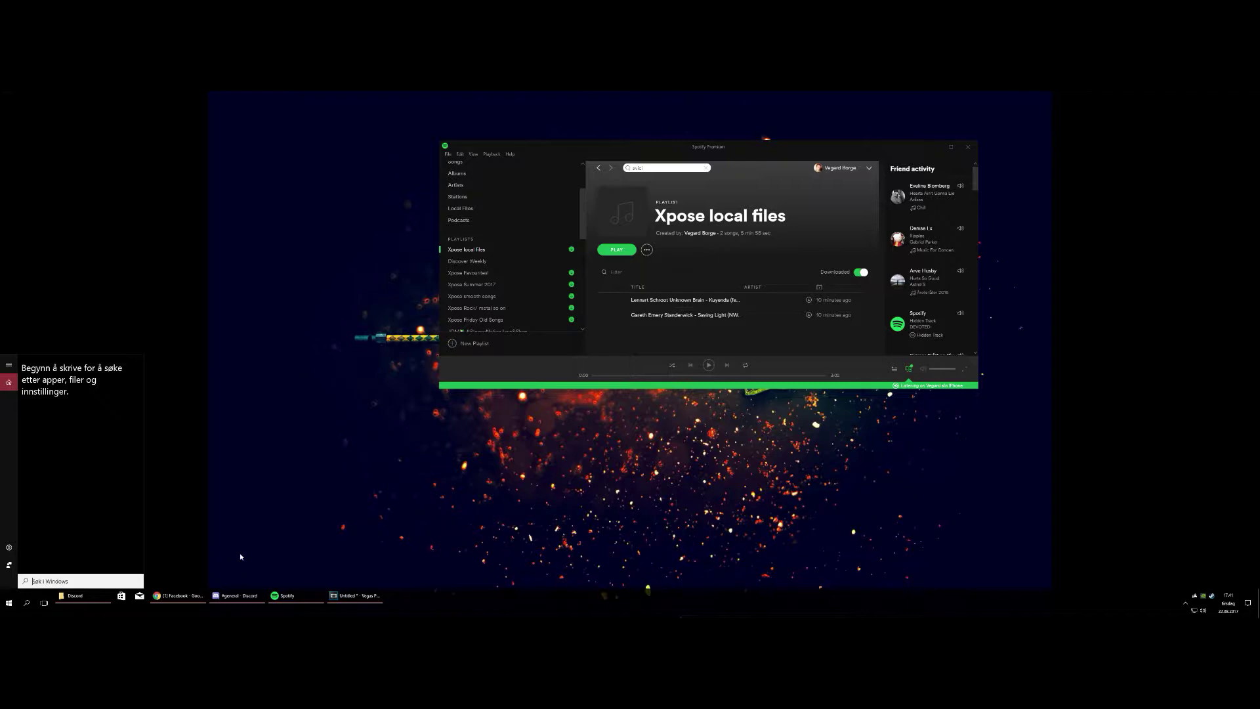
text(bran)
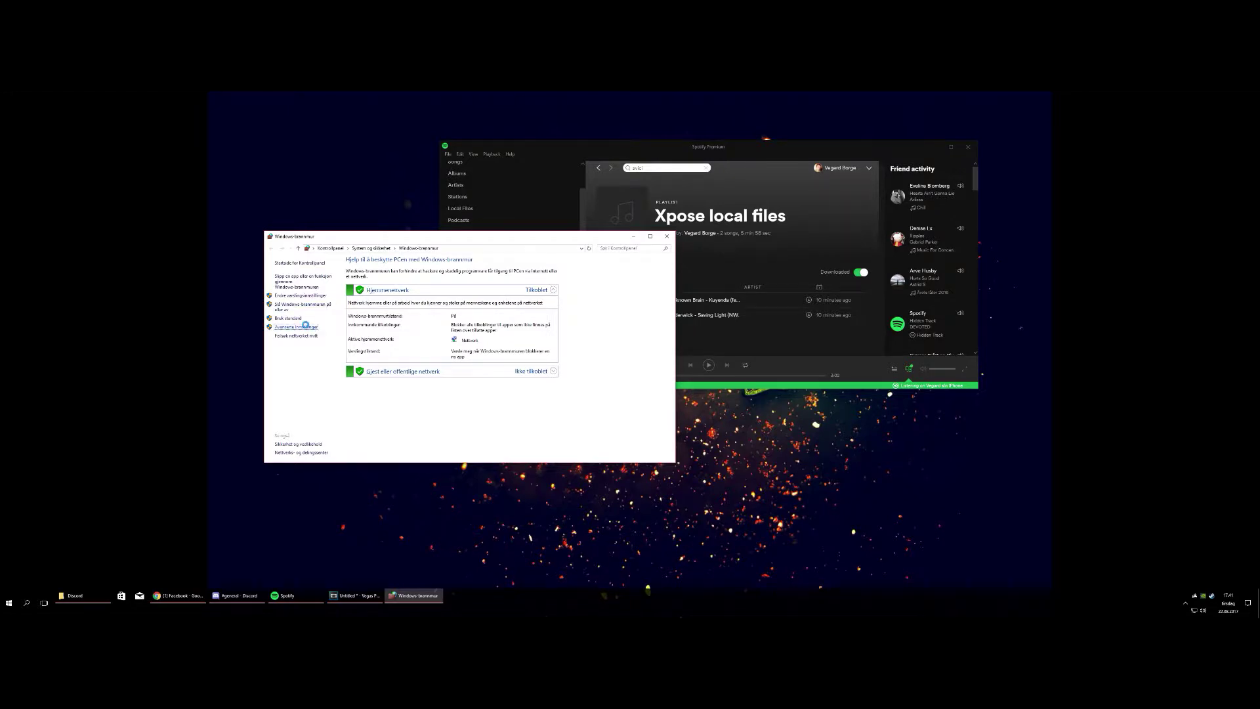
click(301, 327)
- Reposition the advanced firewall window and show the Innkommende regler list
drag(125, 110, 242, 192)
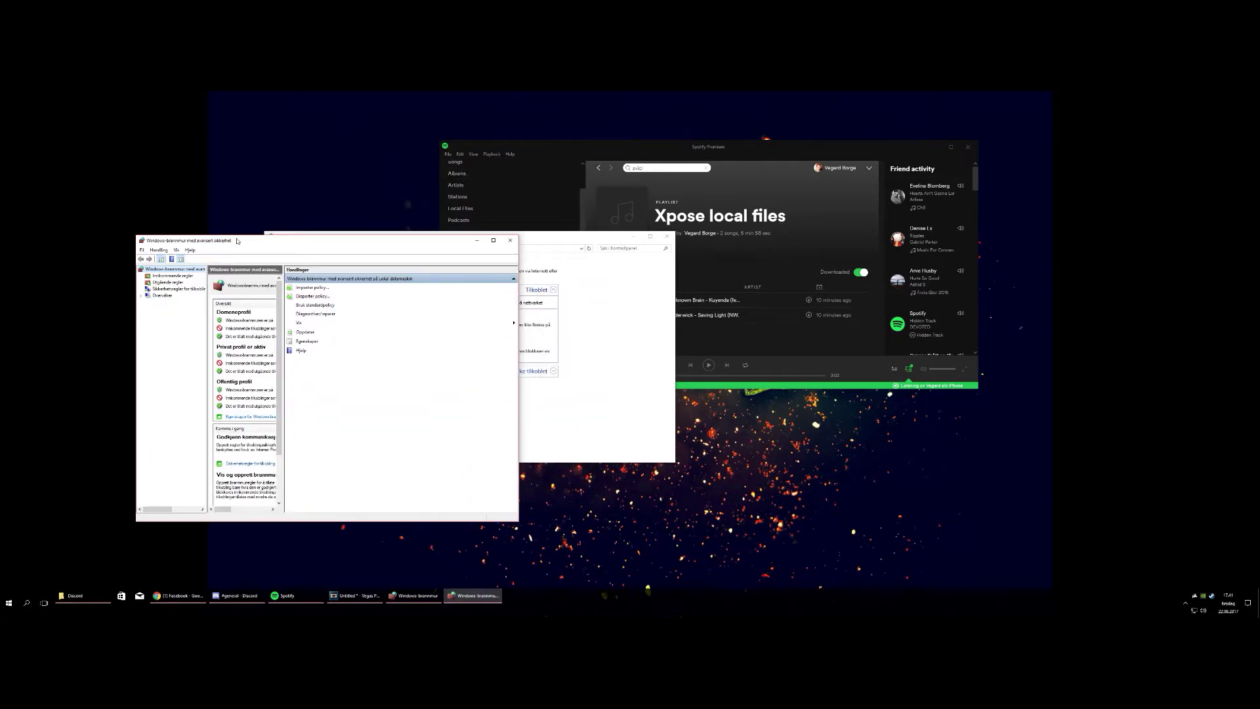
drag(243, 191, 236, 261)
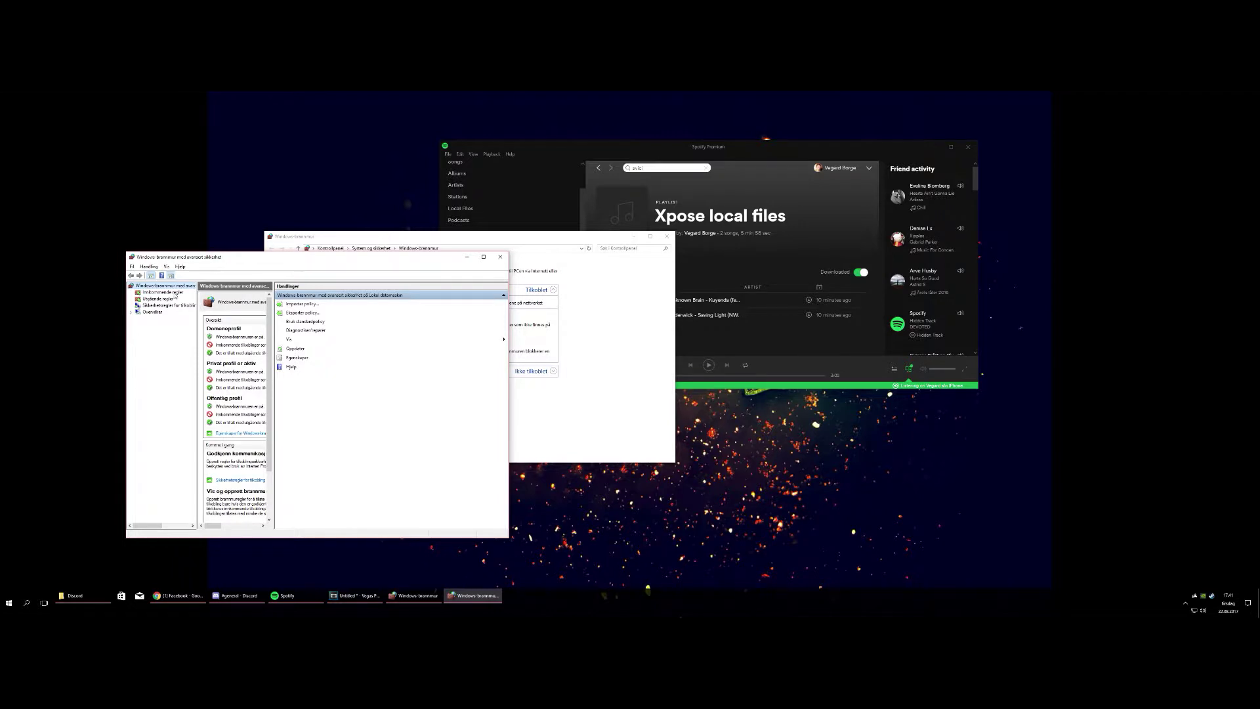
click(174, 294)
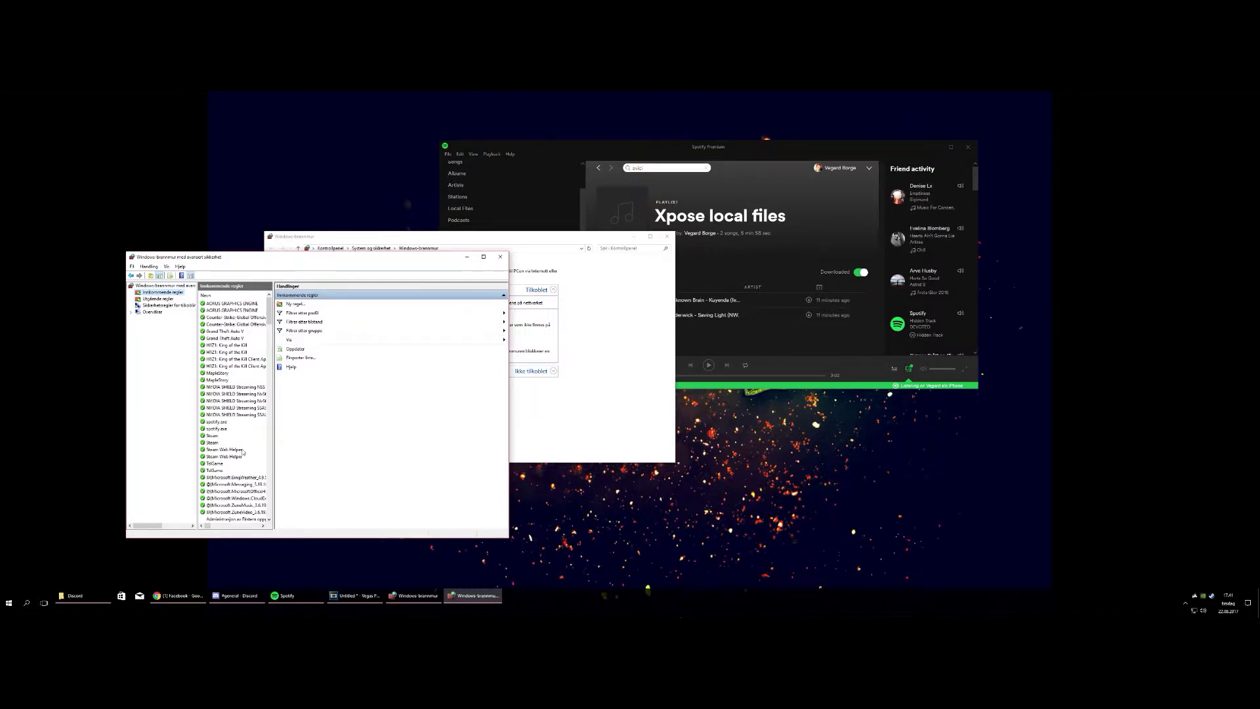
scroll(218, 428, down, 1)
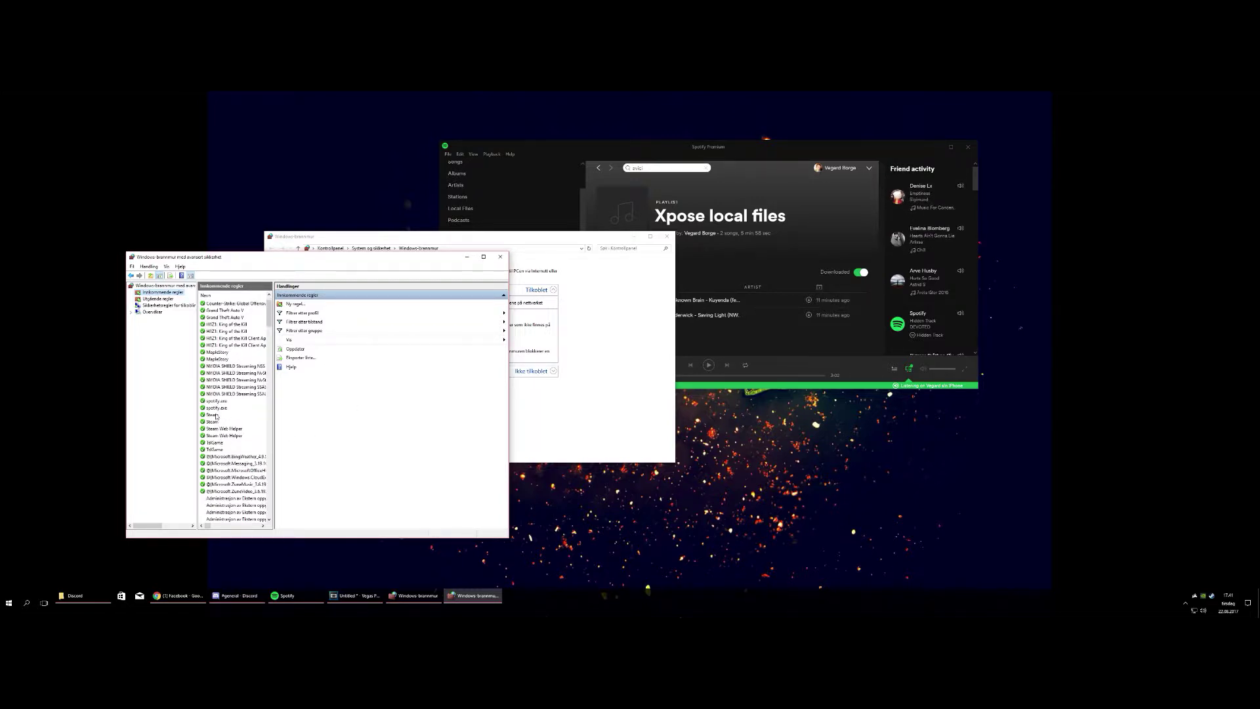
- Select the first spotify.exe inbound rule and bring up its context menu
click(215, 402)
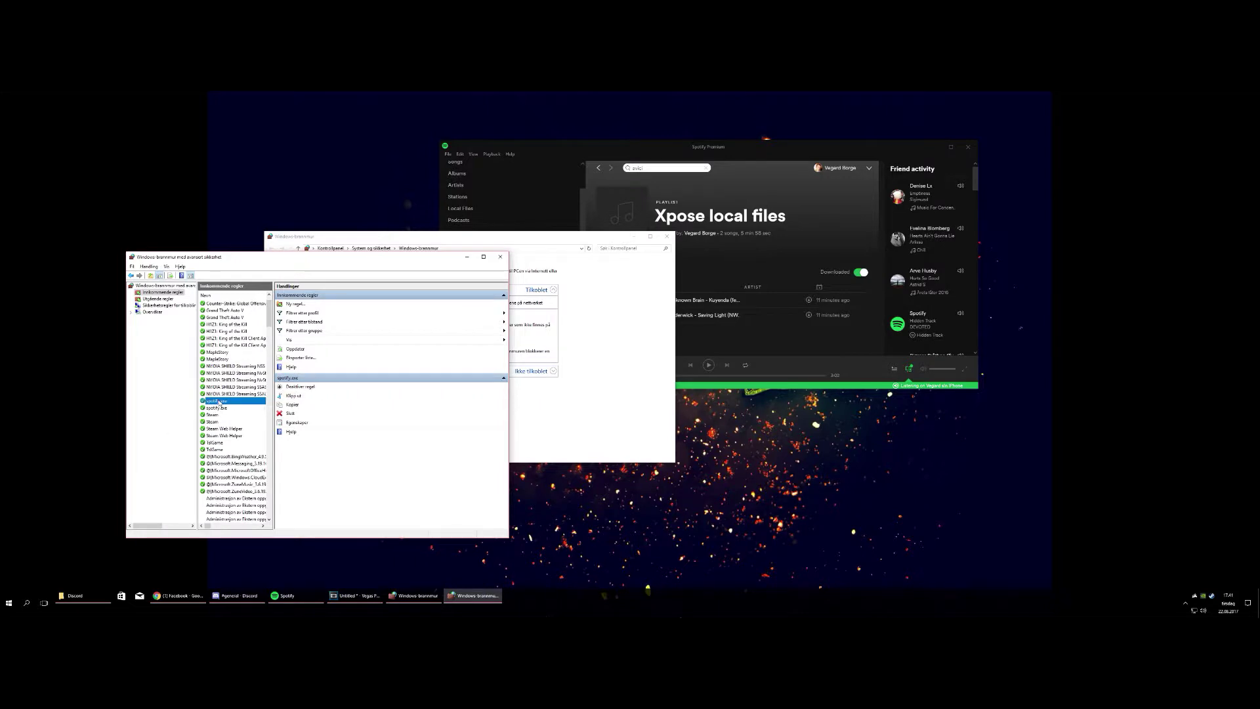
right_click(218, 404)
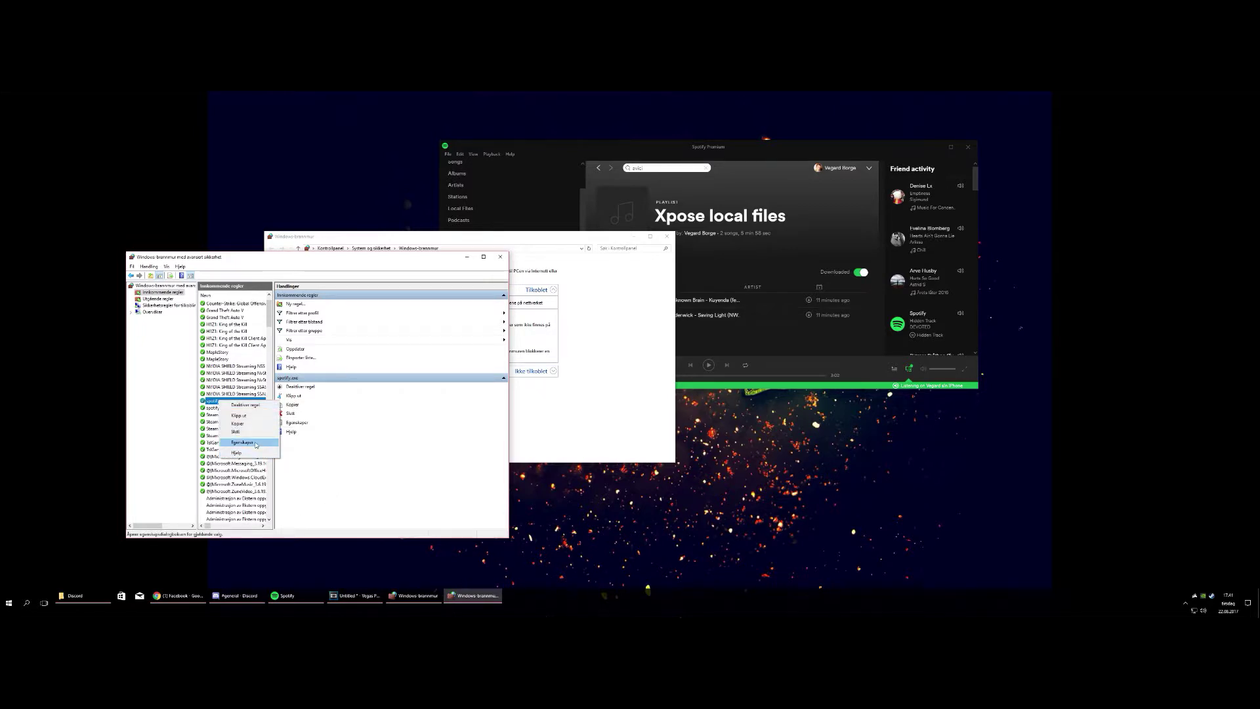
- In Egenskaper, set the first spotify.exe rule to Aktivert and Tillat tilkoblingen, then confirm with OK
click(256, 445)
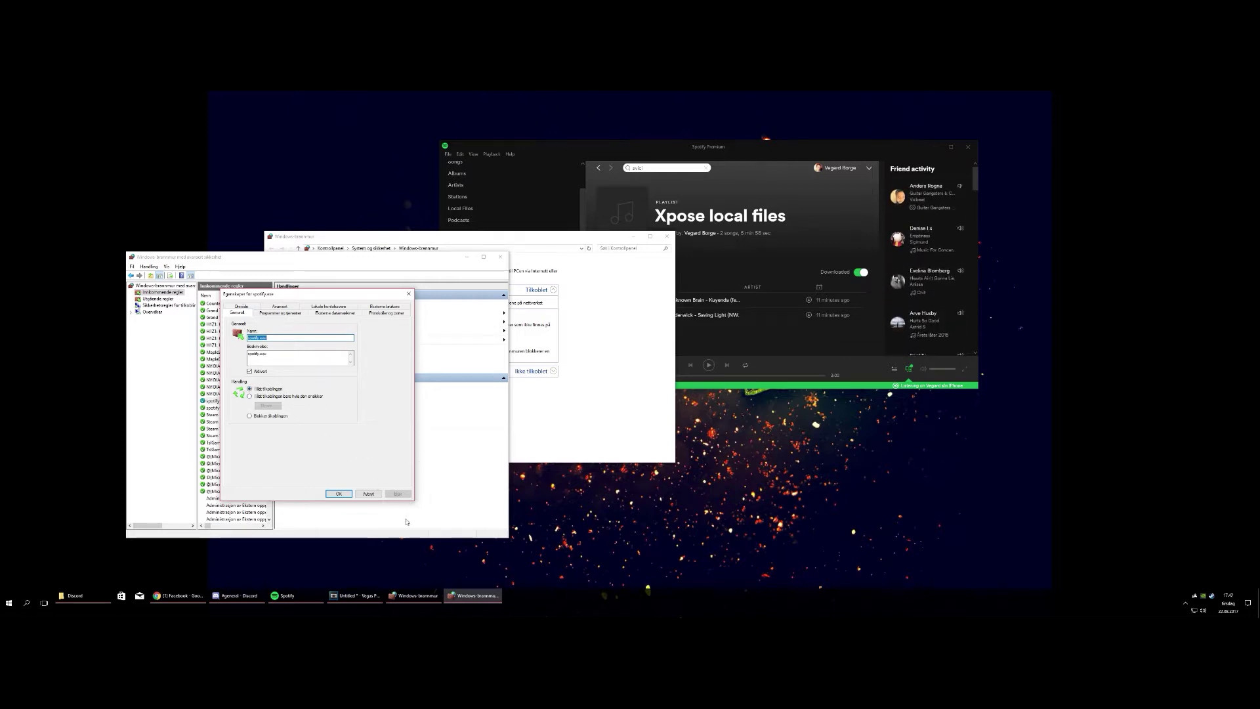
click(338, 494)
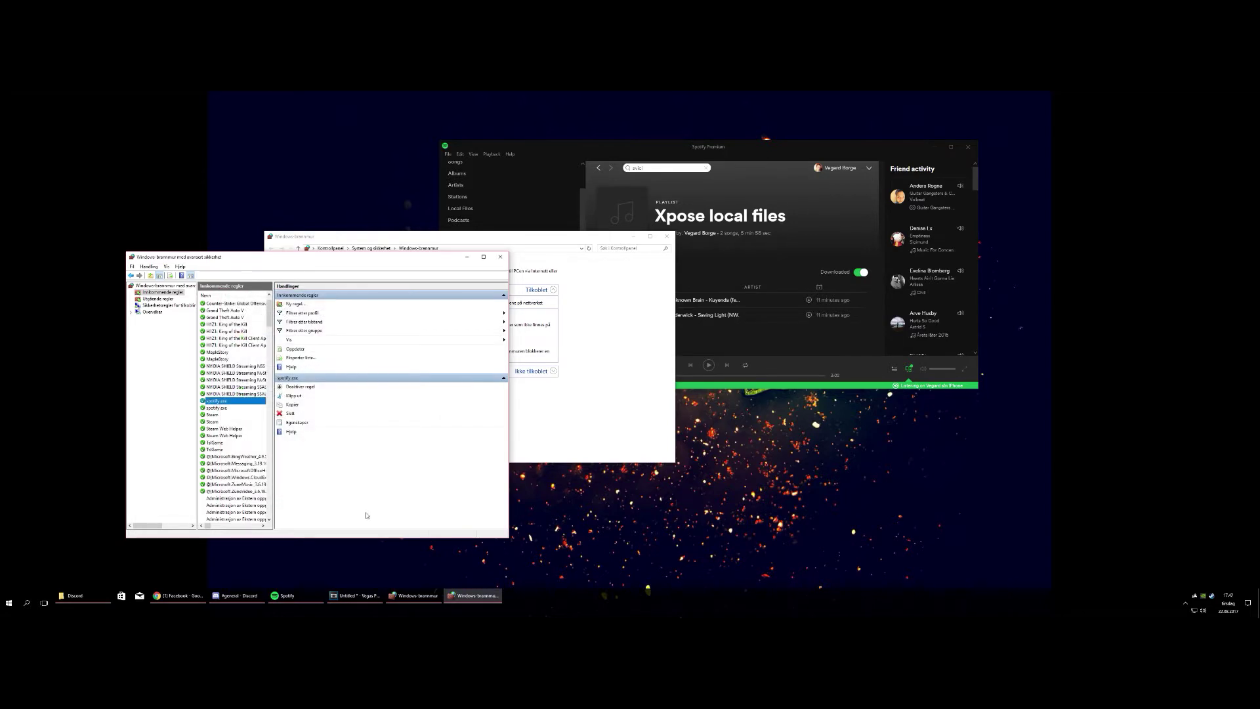
- Select the second spotify.exe rule, then close the advanced firewall console
click(228, 409)
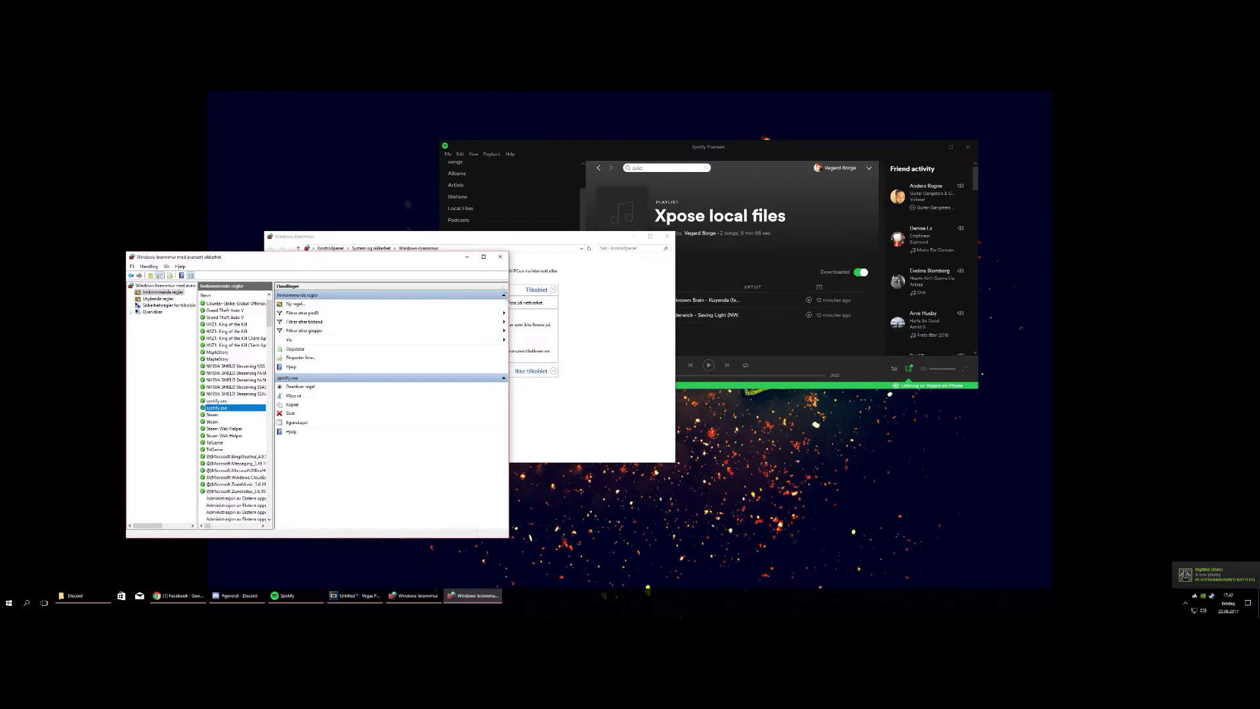
click(501, 257)
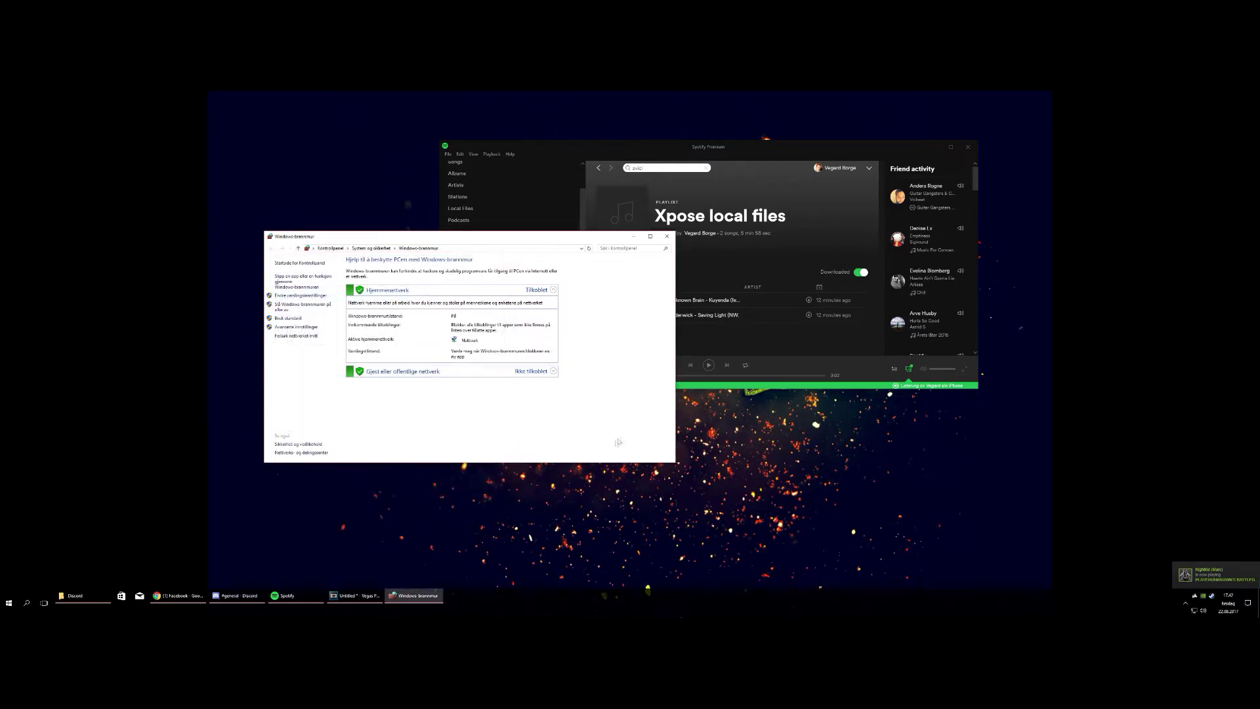
- Close the Windows-brannmur Control Panel page, leaving Spotify's Xpose local files playlist on screen
click(666, 237)
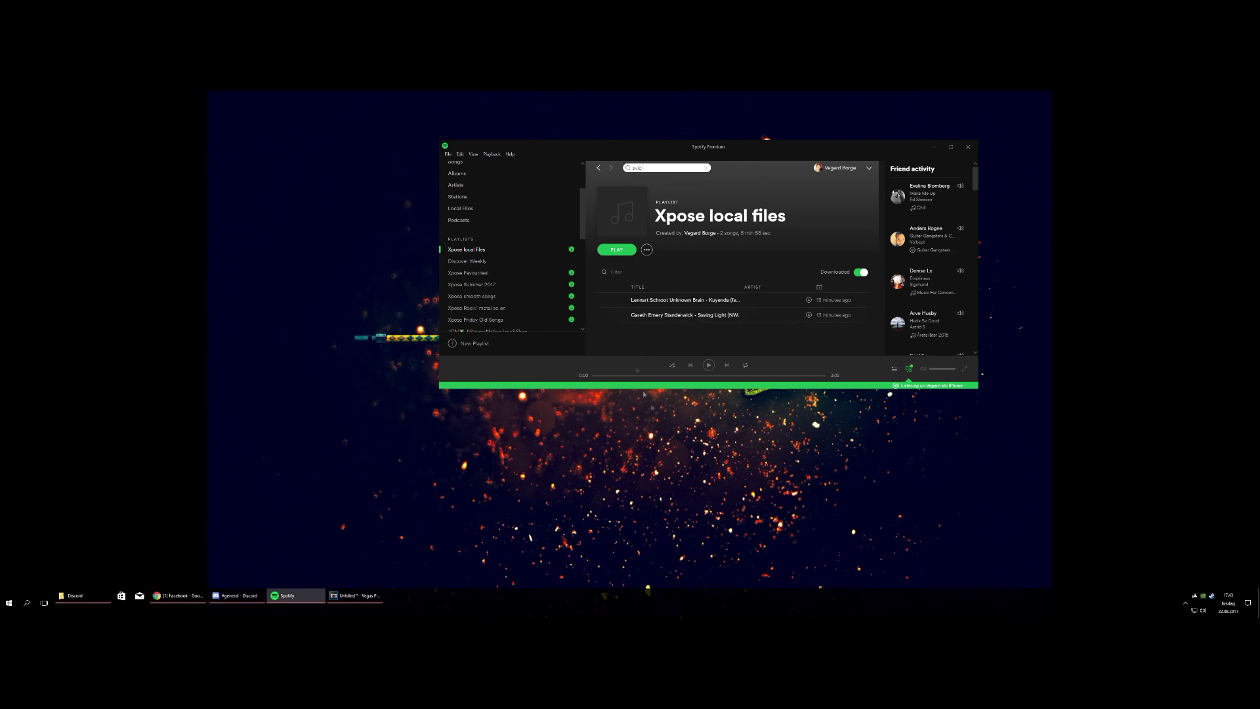
click(615, 513)
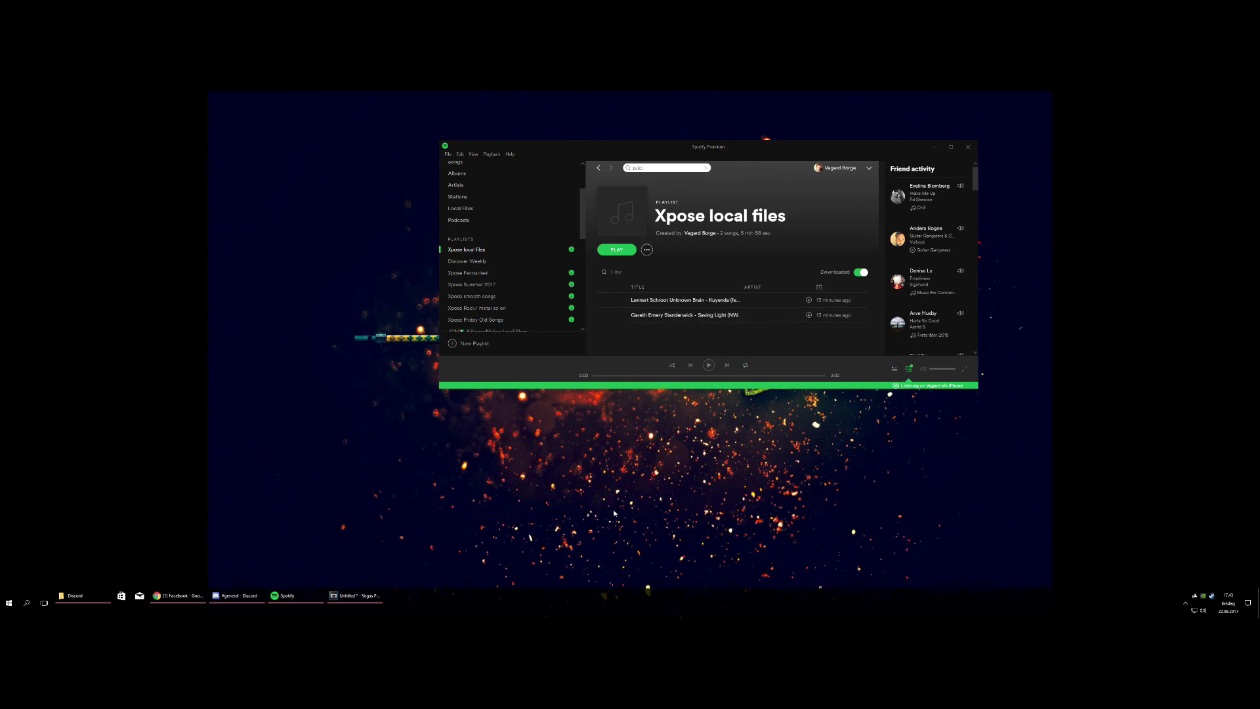